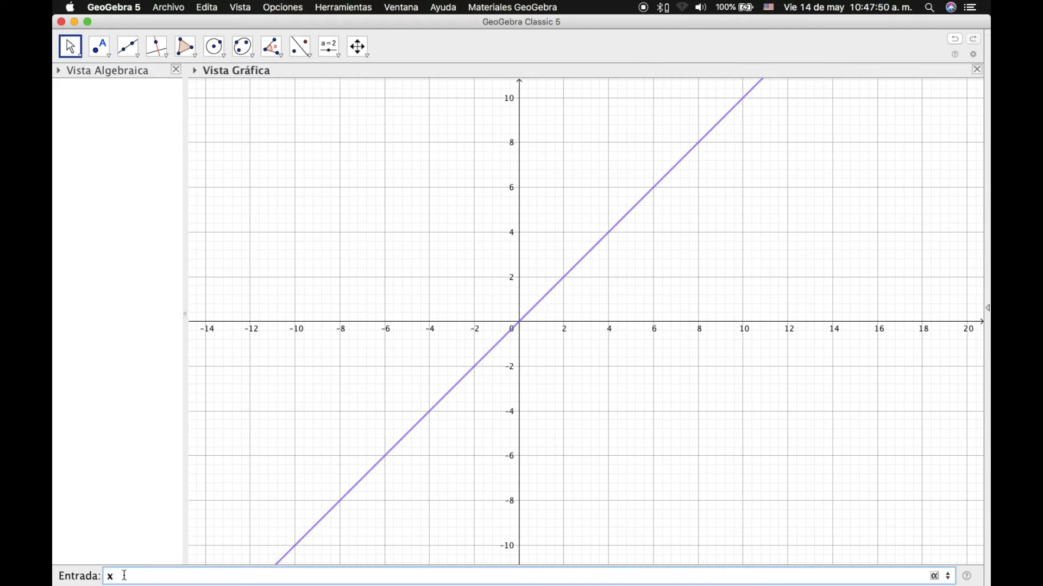
Preview the line as x−2 and then x+2, then return the expression to plain x.
type("-2")
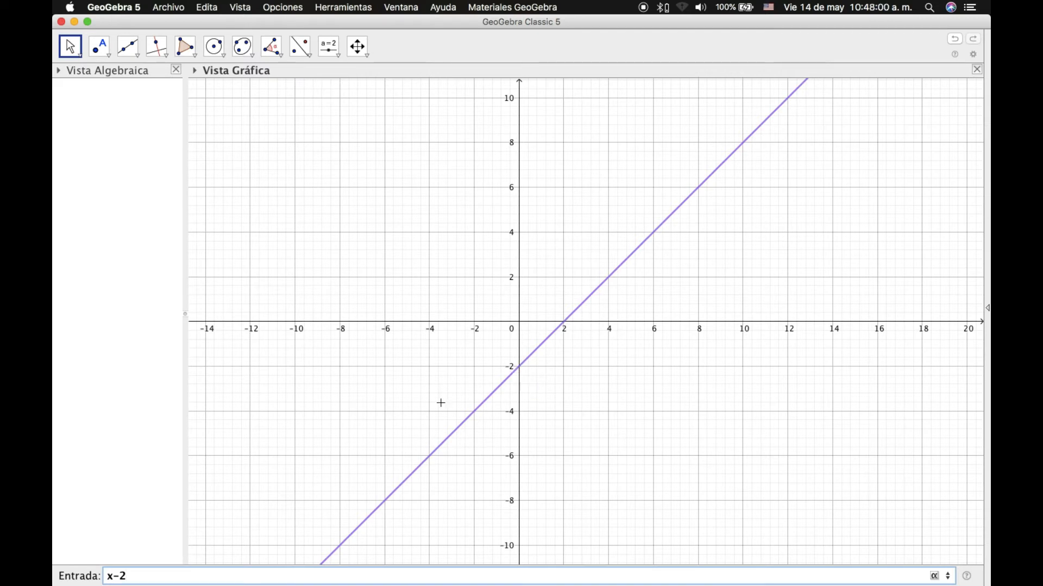
key("BackSpace")
key("BackSpace")
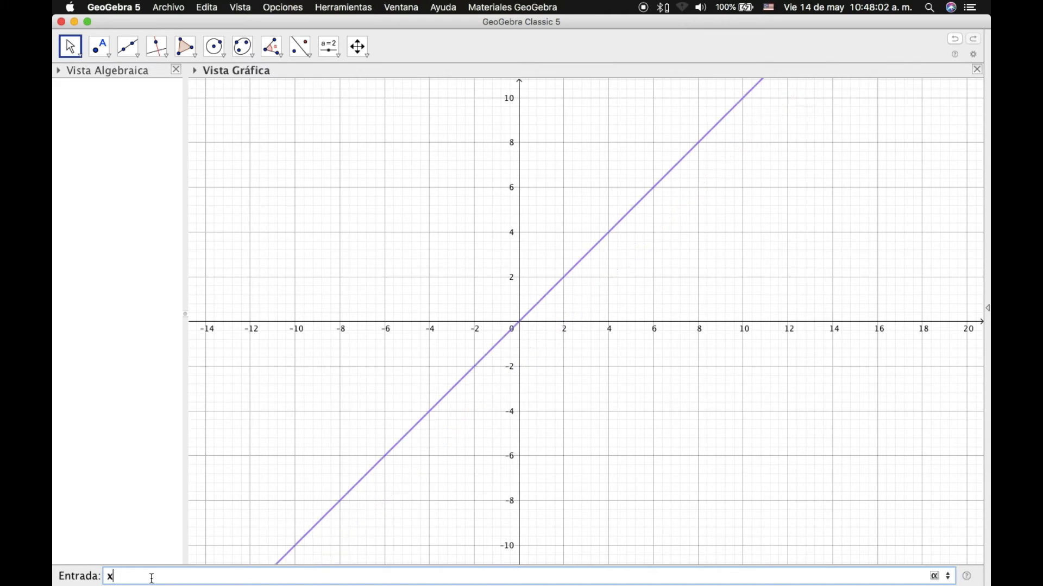
type("+2")
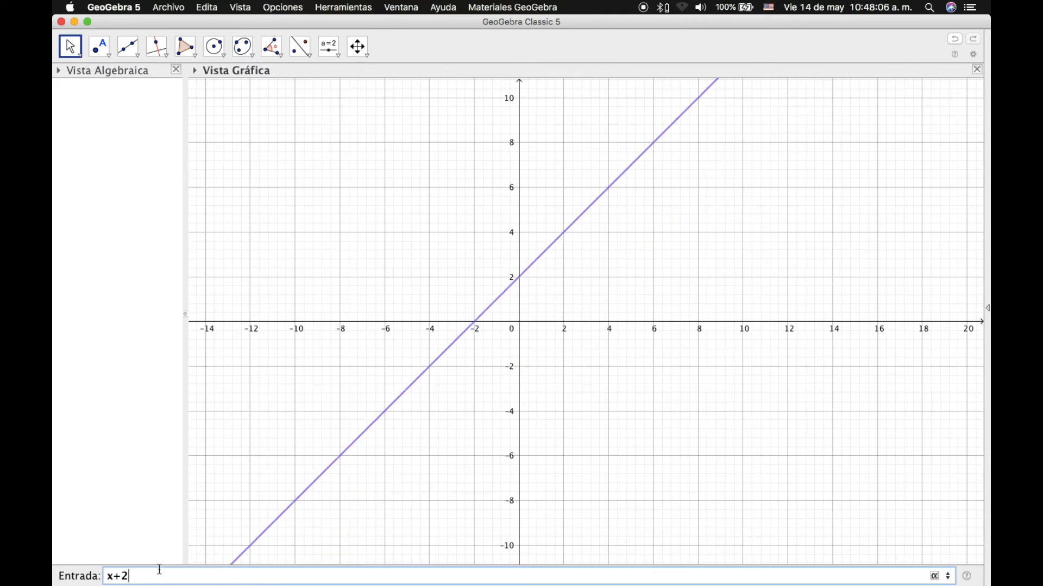
key("BackSpace")
key("BackSpace")
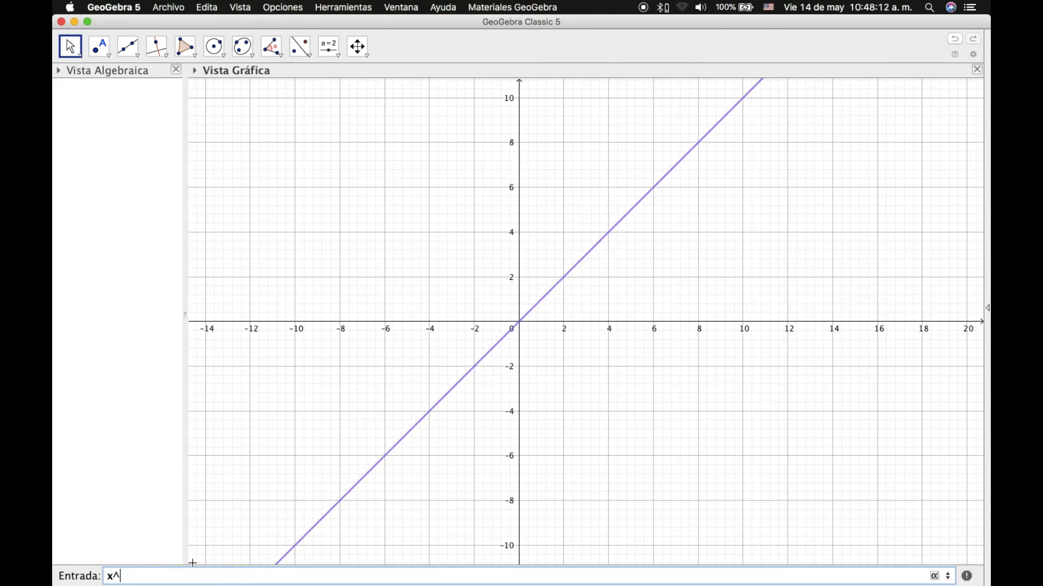
Preview the parabola x^2 and its flipped version −x^2.
type("^2")
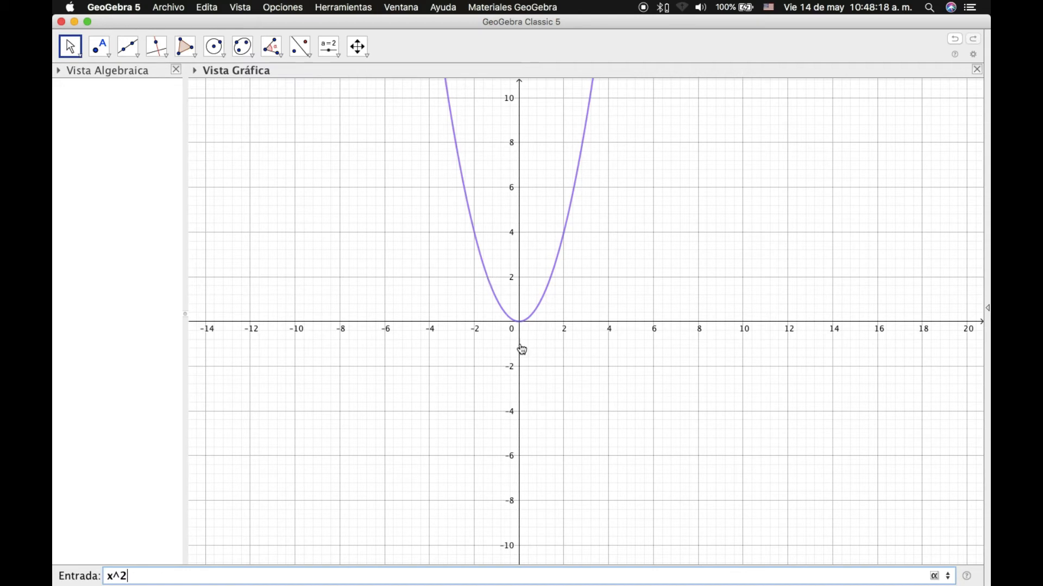
scroll(513, 328, "down", 2)
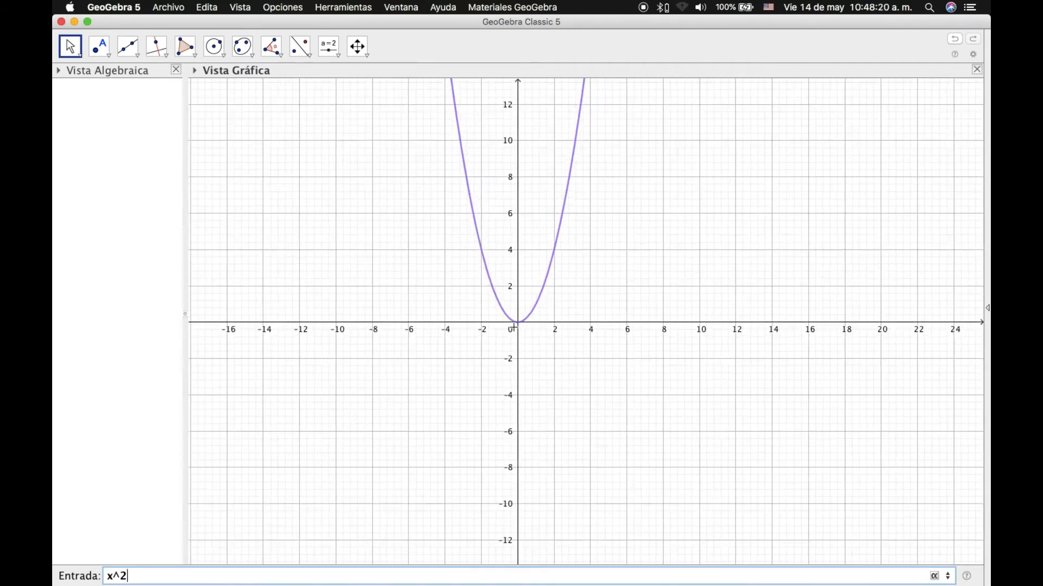
scroll(514, 328, "up", 1)
scroll(515, 328, "down", 2)
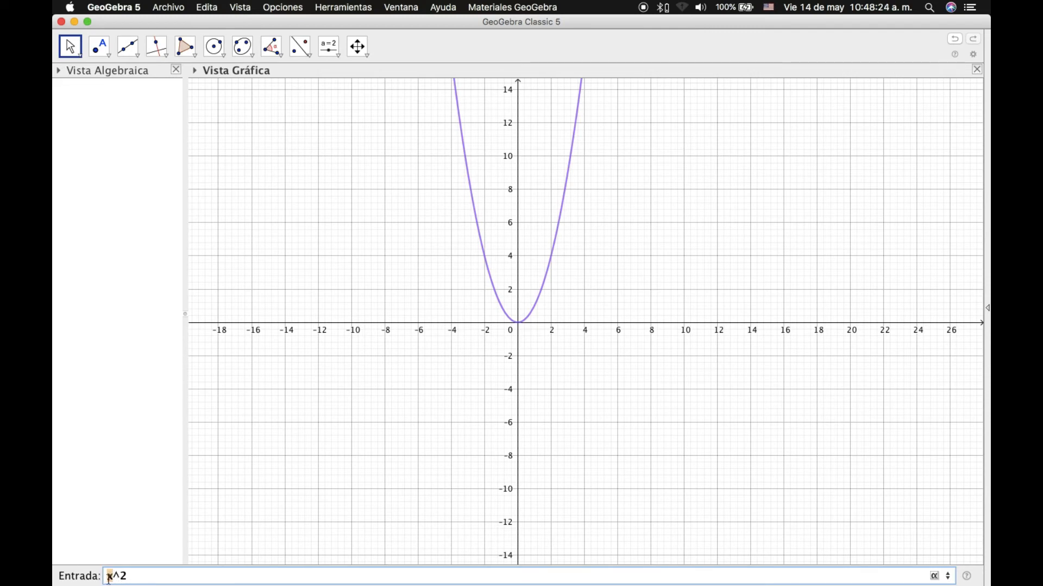
type("-")
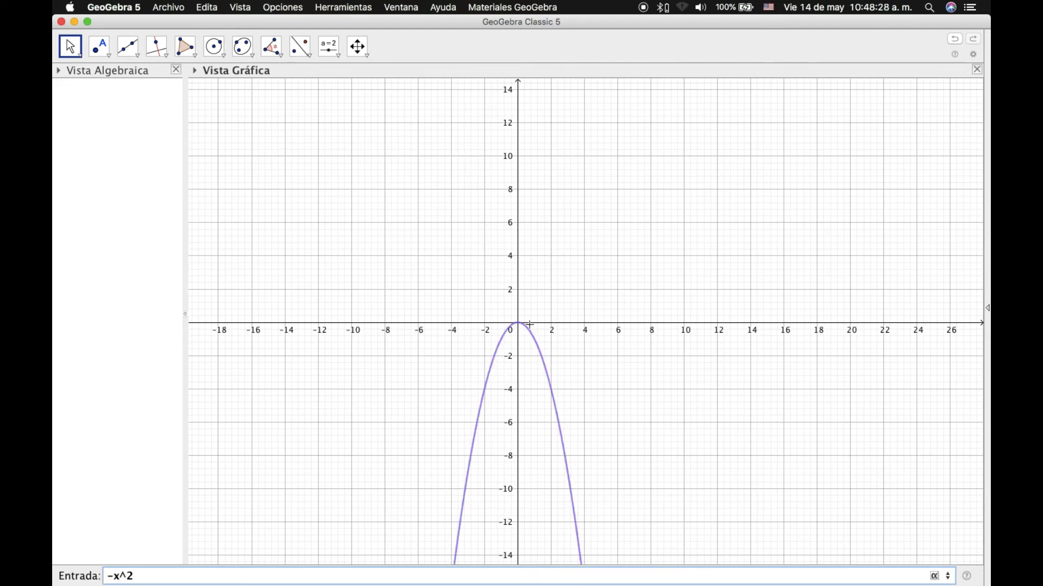
key("BackSpace")
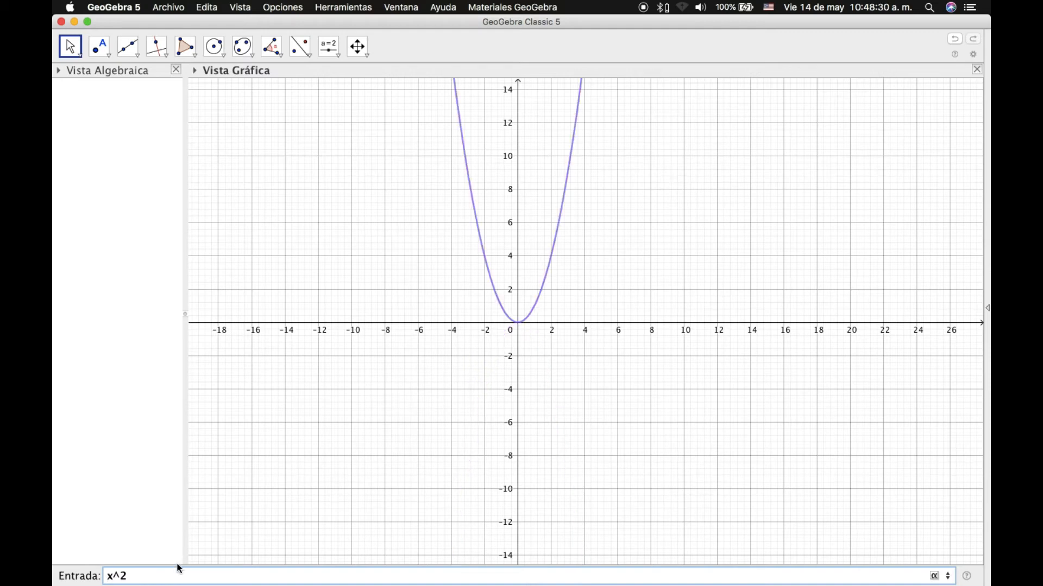
Try x^2=2 and x^2+2, then remove the constant to change it.
left_click(147, 577)
type("=2")
key("BackSpace")
key("BackSpace")
type("+2")
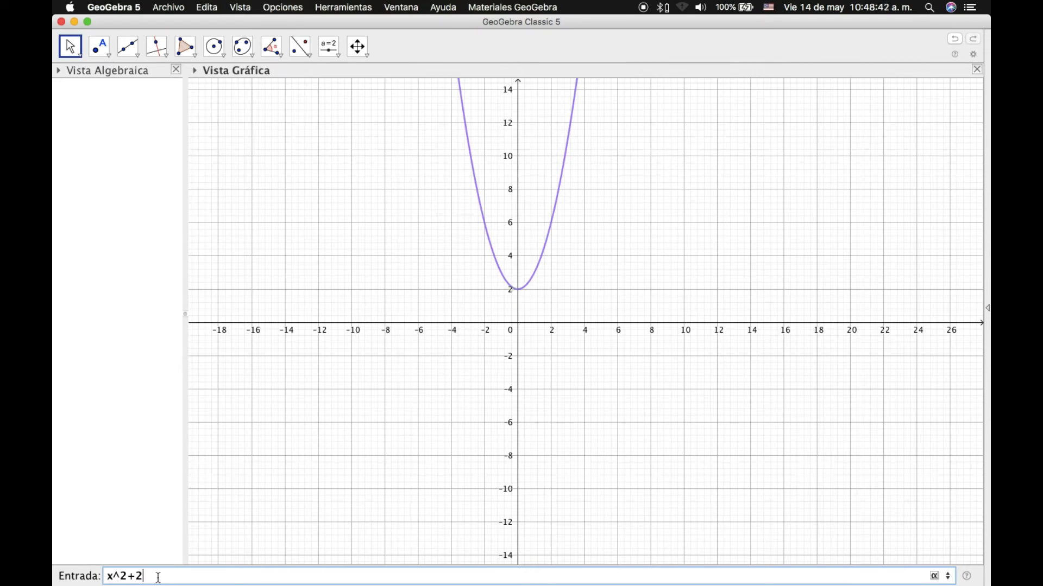
key("BackSpace")
key("BackSpace")
Complete x^2−2, zoom and pan to centre the parabola, and create f(x)=x²−2.
type("-2")
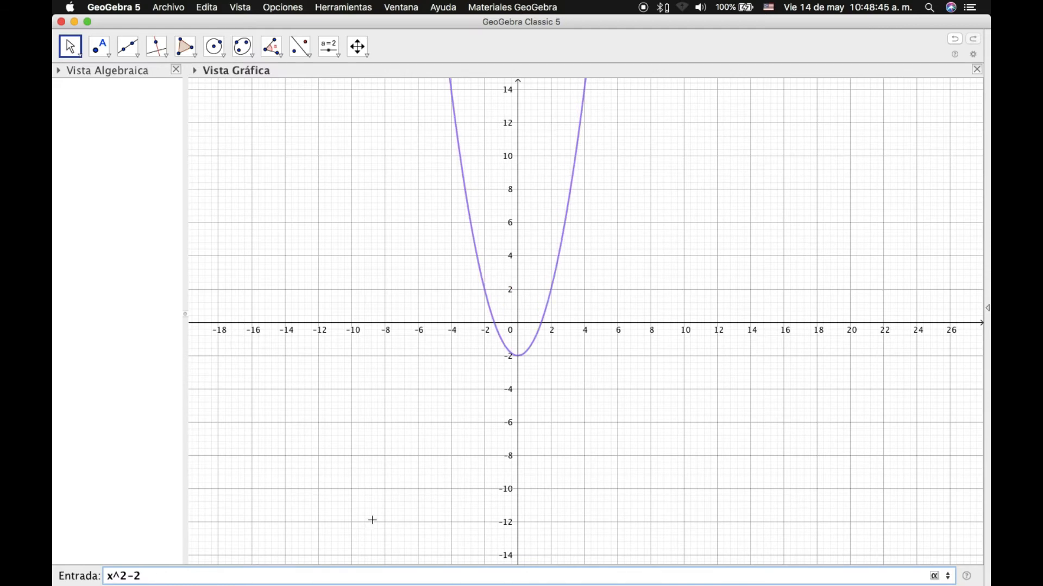
scroll(430, 517, "down", 3)
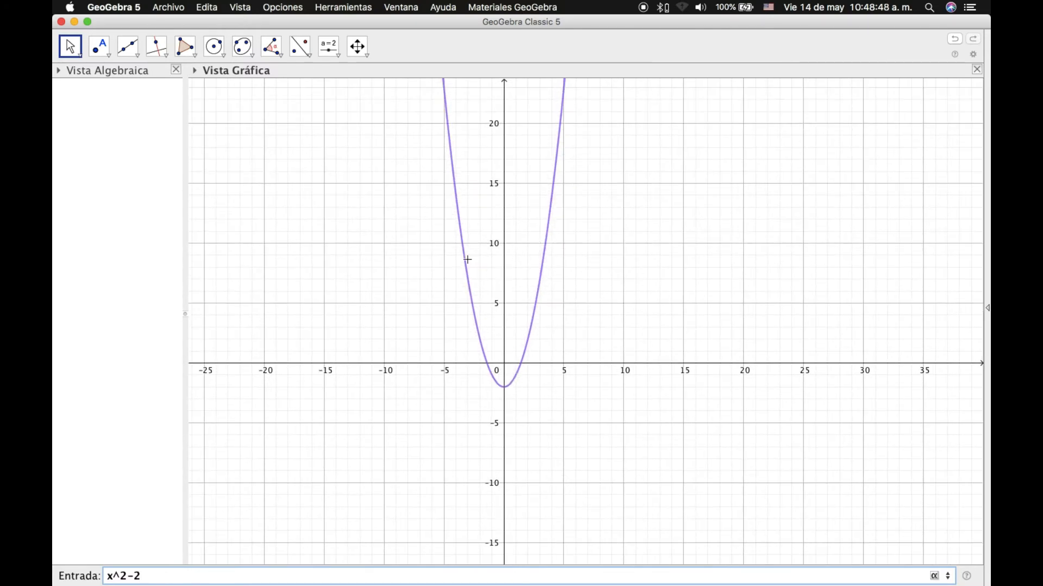
scroll(535, 229, "down", 5)
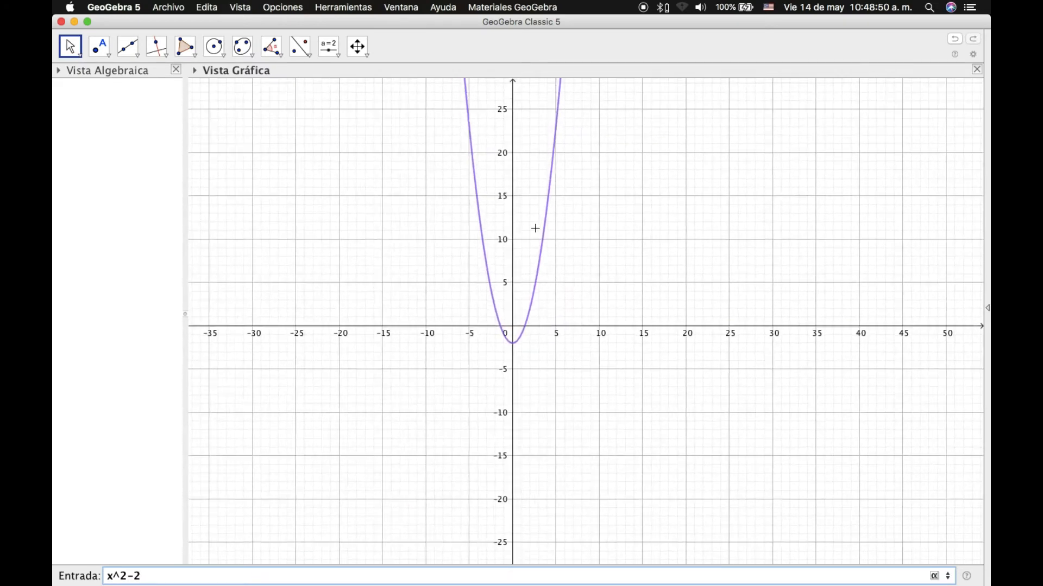
scroll(535, 228, "down", 15)
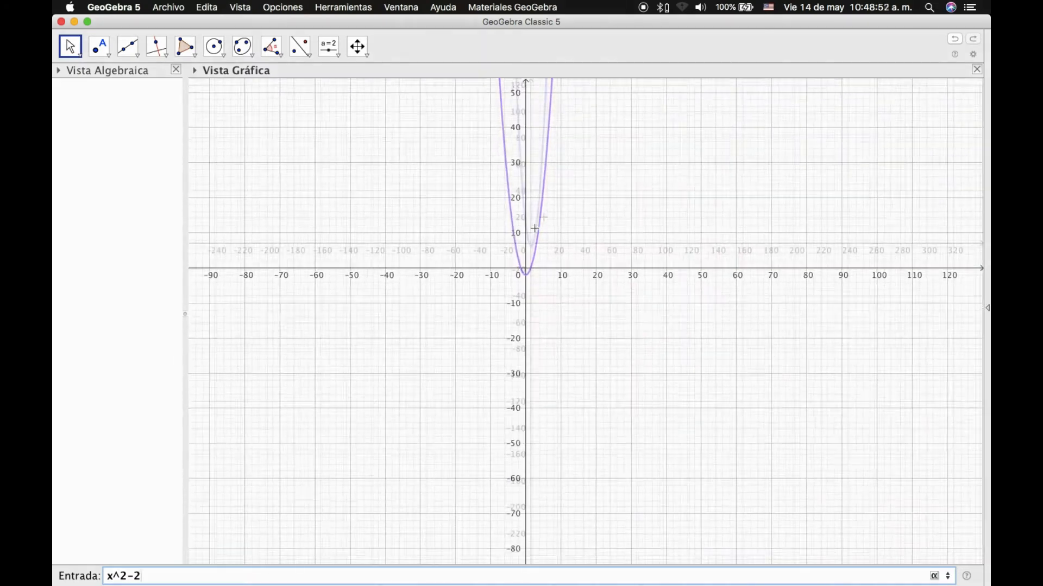
scroll(539, 216, "down", 2)
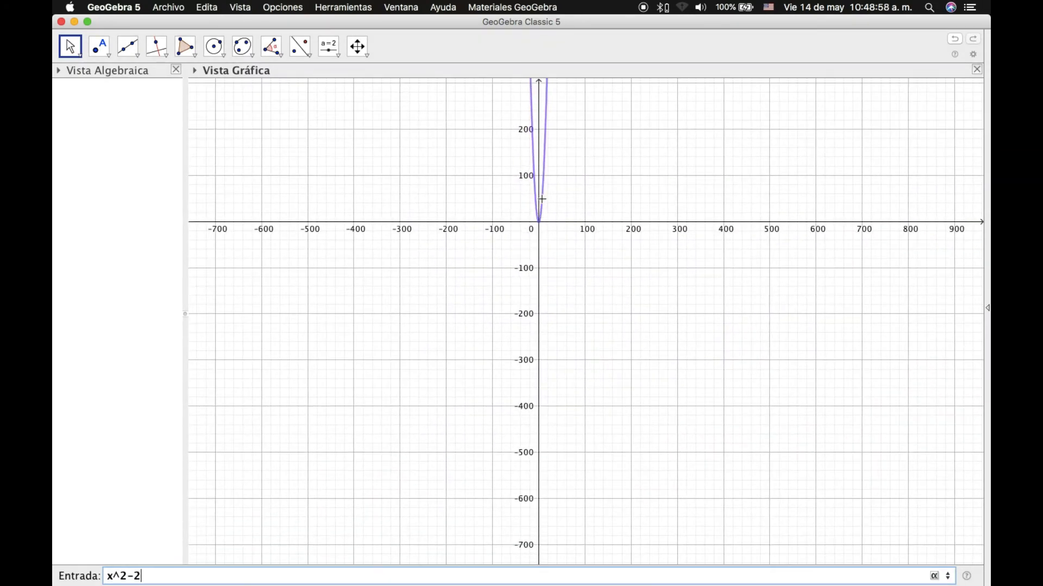
scroll(542, 198, "up", 6)
scroll(543, 196, "up", 8)
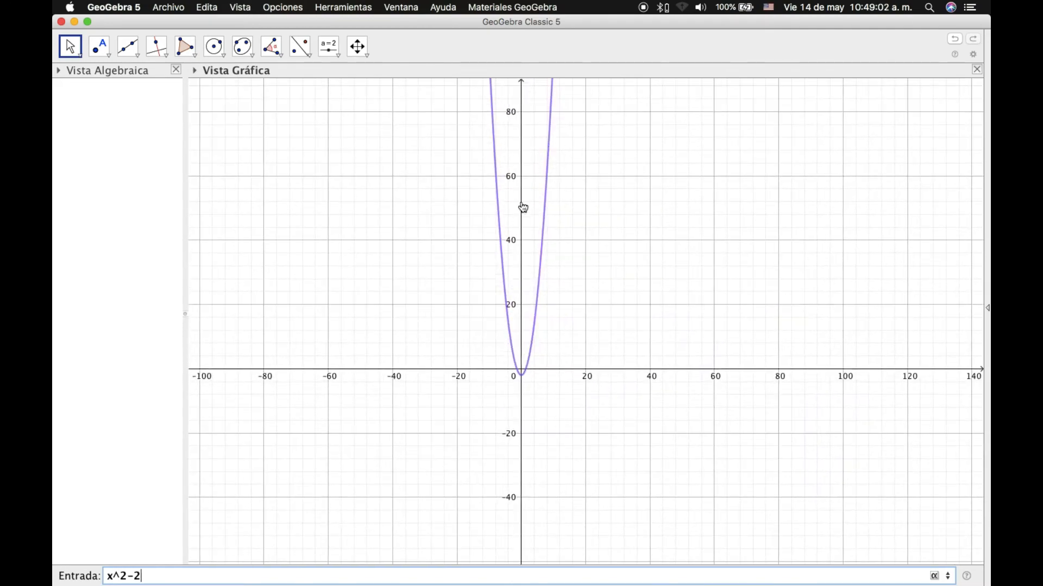
scroll(524, 201, "up", 2)
scroll(524, 201, "up", 3)
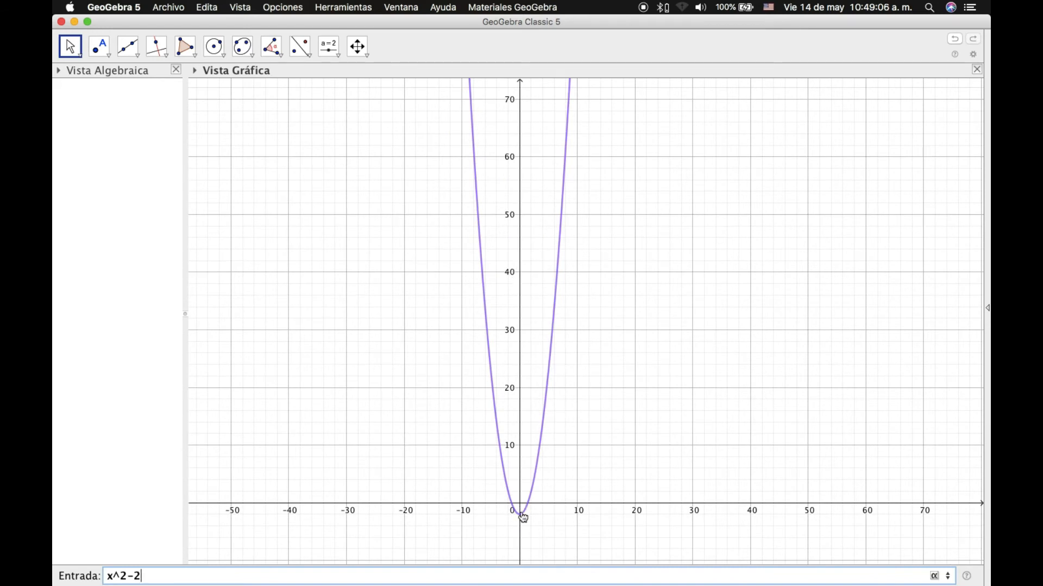
left_click(541, 511)
left_click_drag(542, 514, 534, 363)
key("Return")
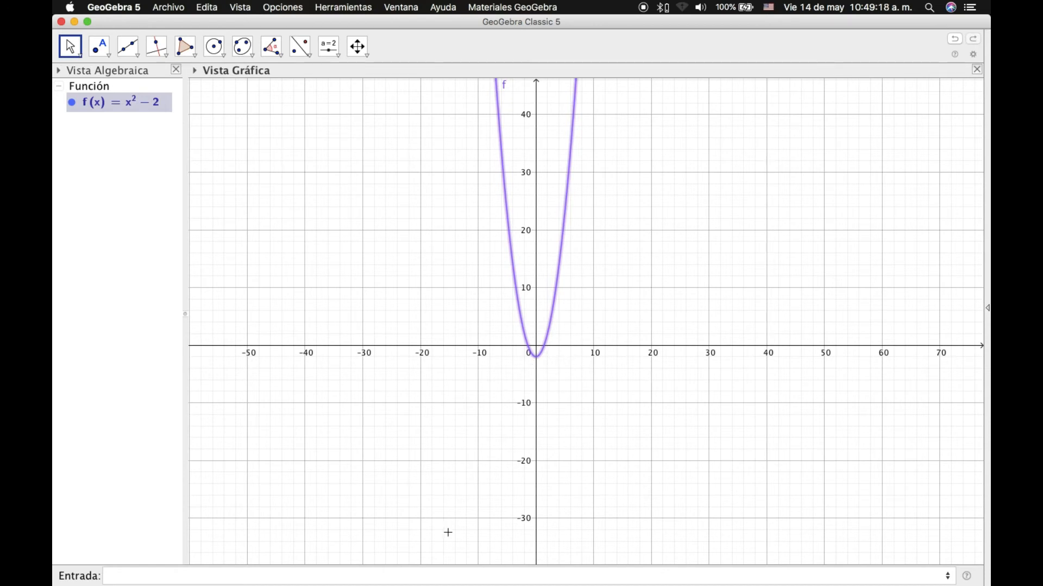
Add g(x)=x³ and hide the parabola of f.
left_click(177, 578)
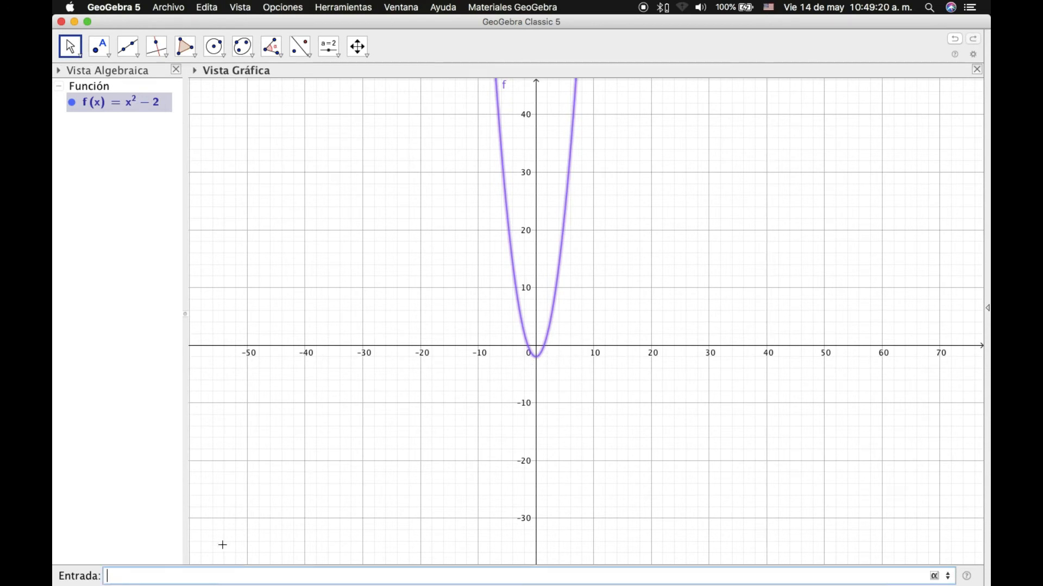
type("x^")
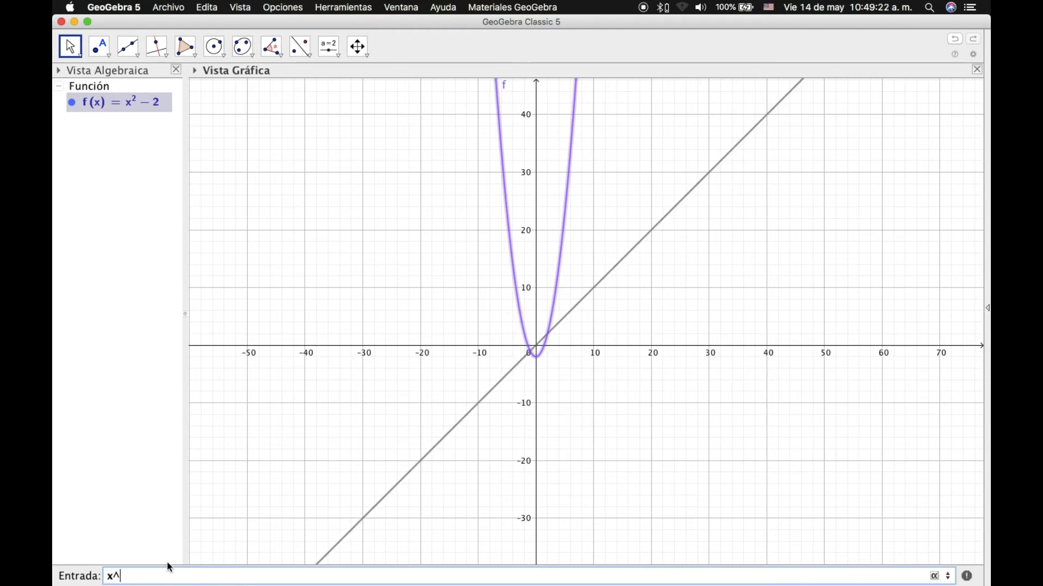
type("3")
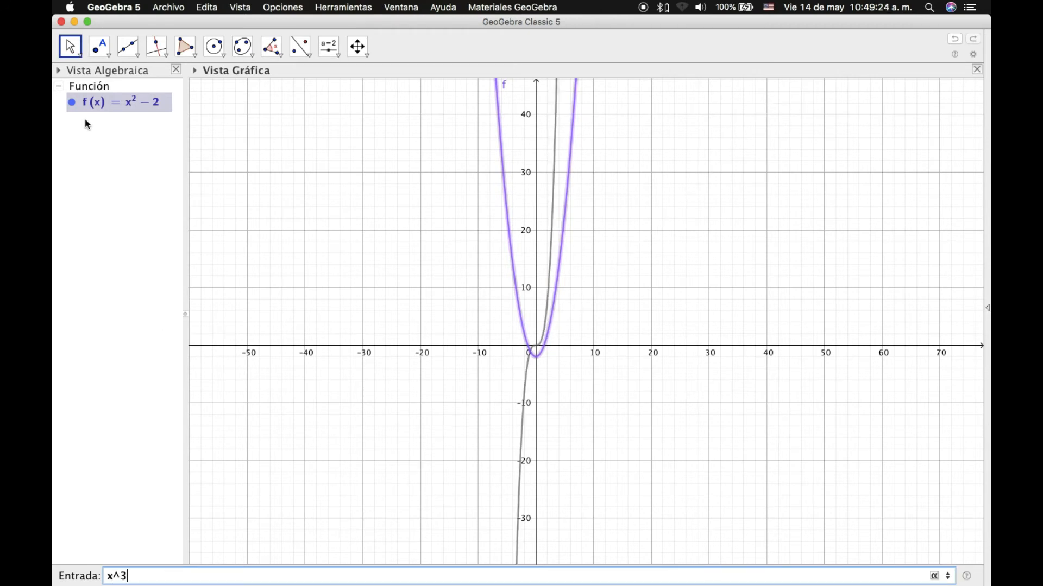
key("Return")
left_click(73, 104)
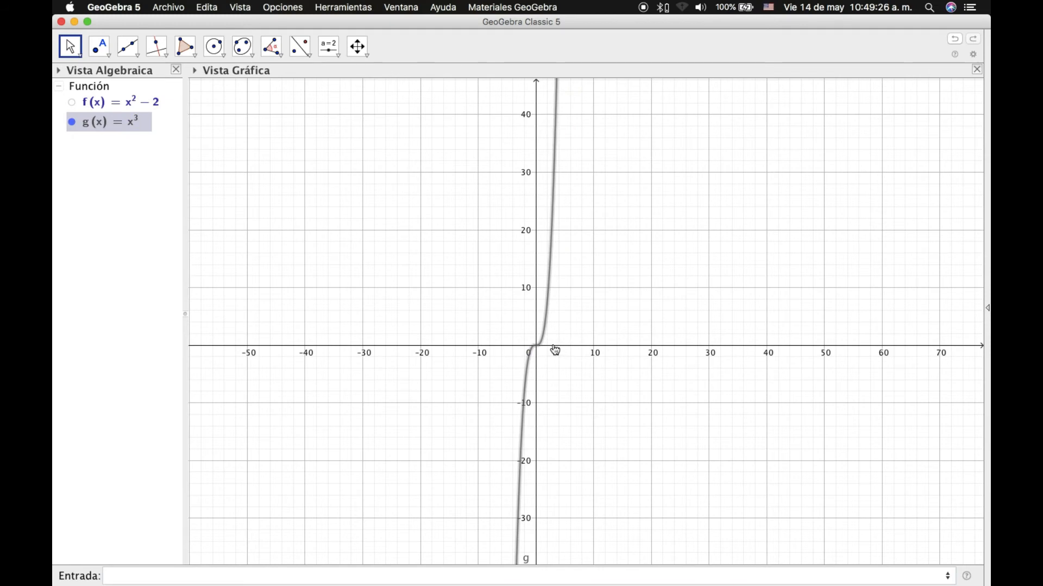
scroll(554, 350, "up", 6)
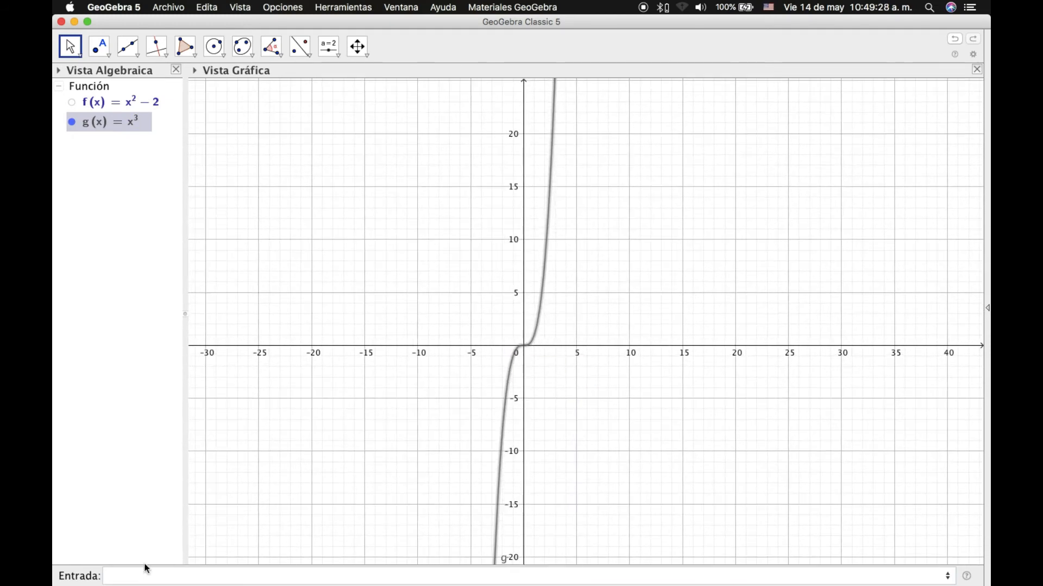
Enter h(x)=x⁵ as a new function.
left_click(131, 575)
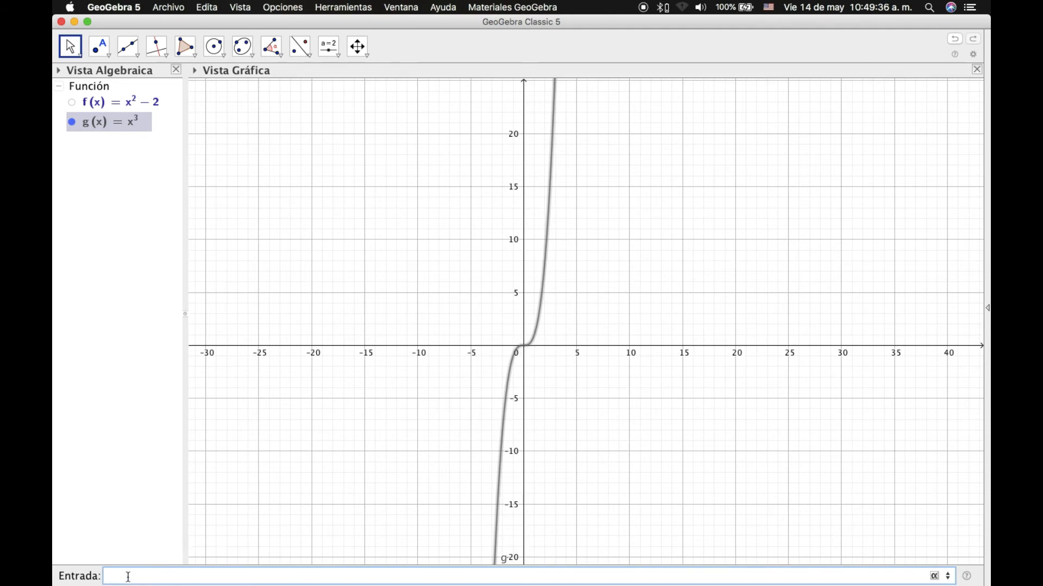
type("x^5")
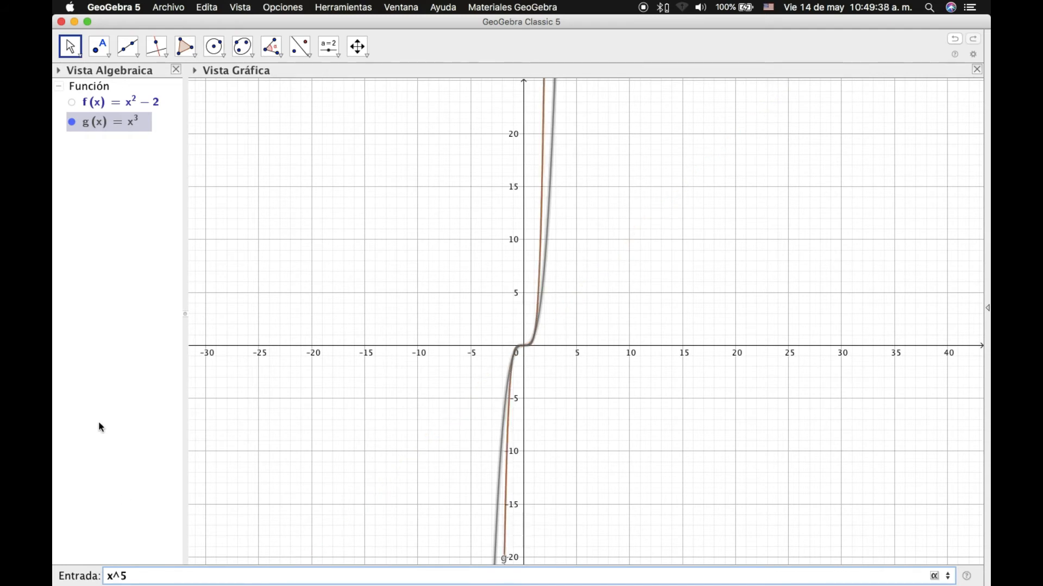
key("Return")
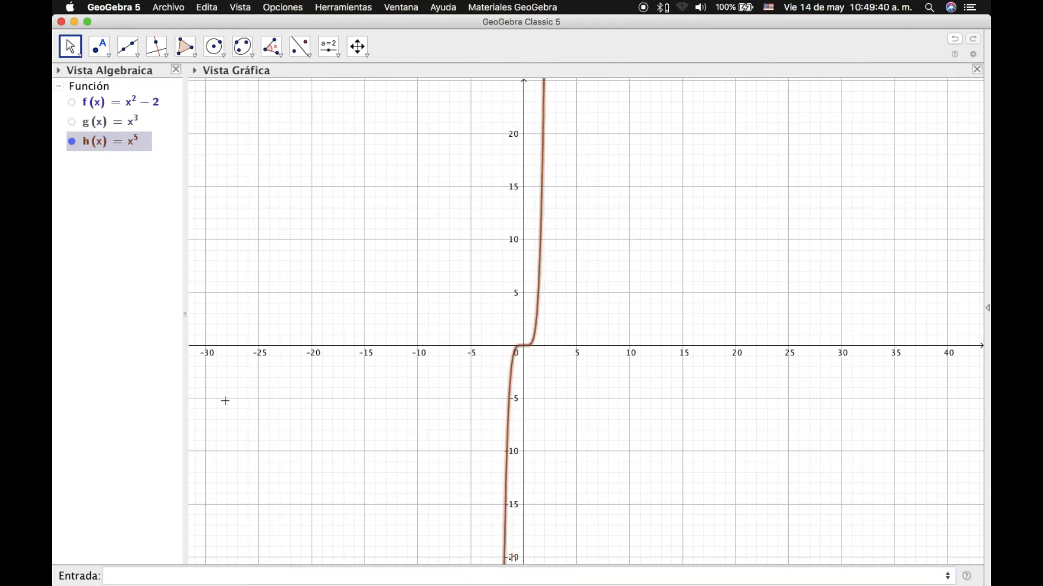
Hide the graph of h(x)=x⁵ and preview x^7.
left_click(128, 571)
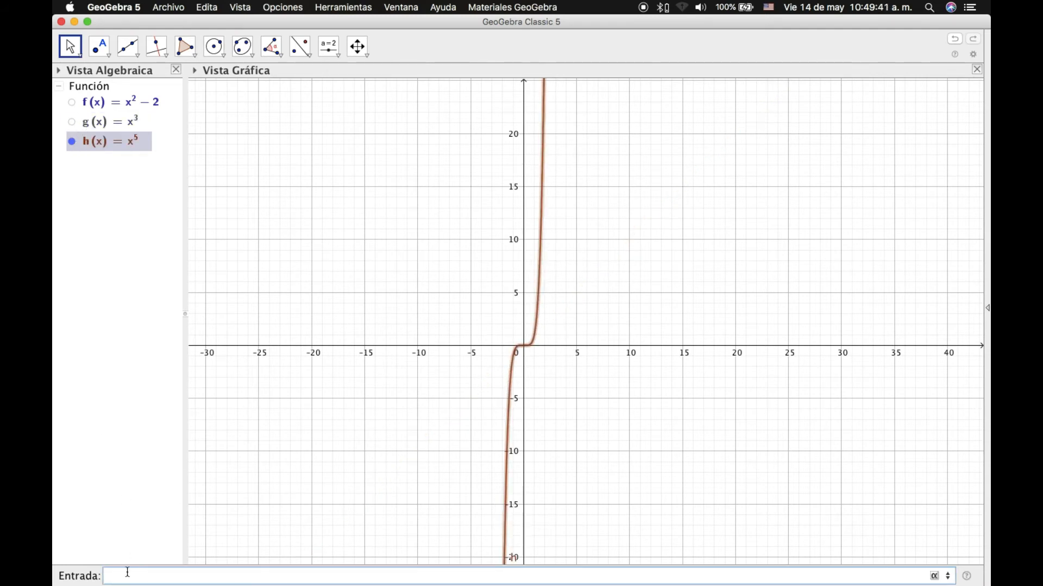
left_click(72, 142)
left_click(127, 577)
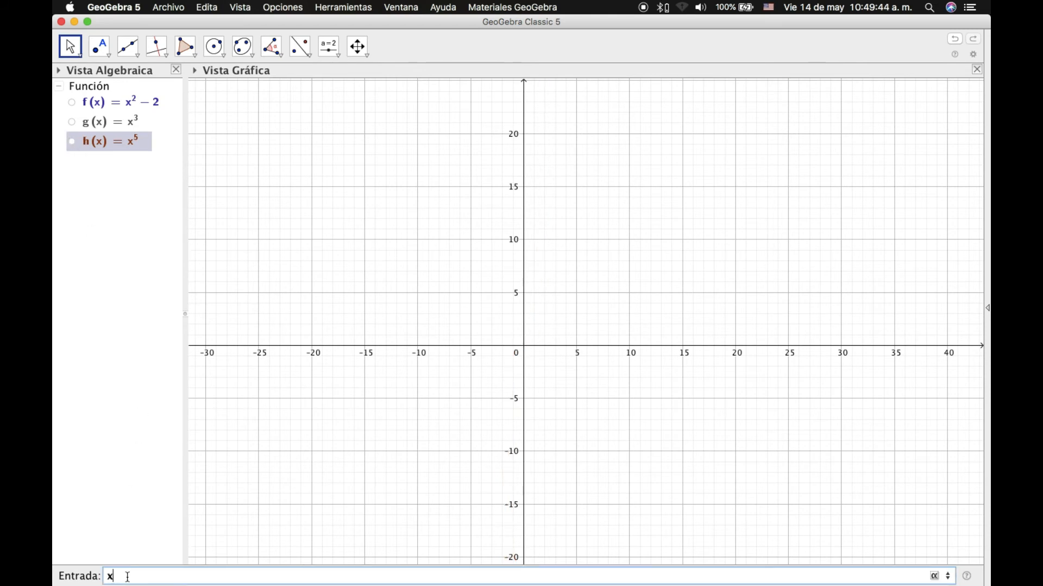
type("x^7")
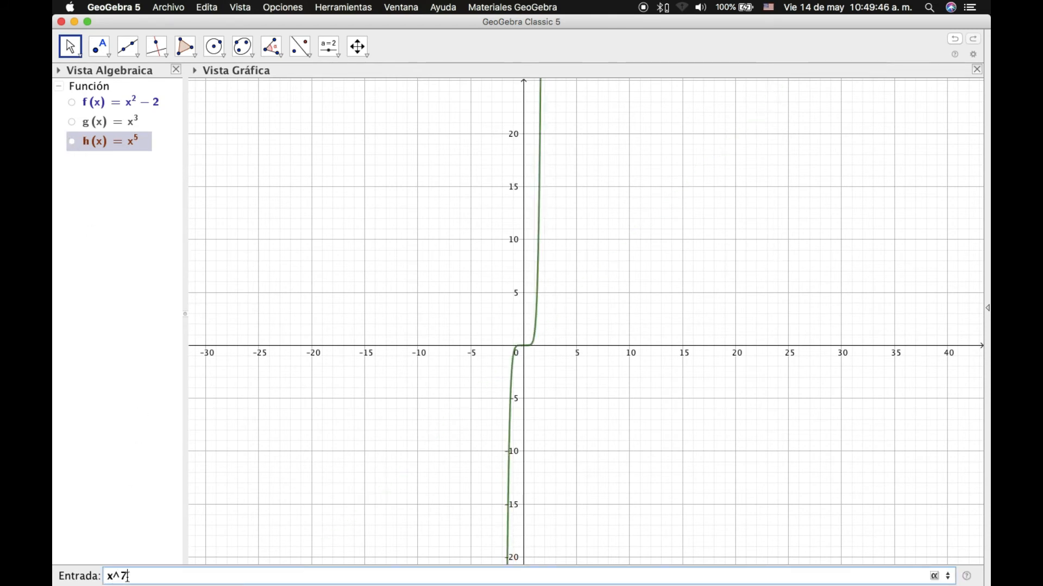
Preview the steeper odd powers x^9, x^11, x^13 and x^15, zooming to compare.
key("BackSpace")
type("9")
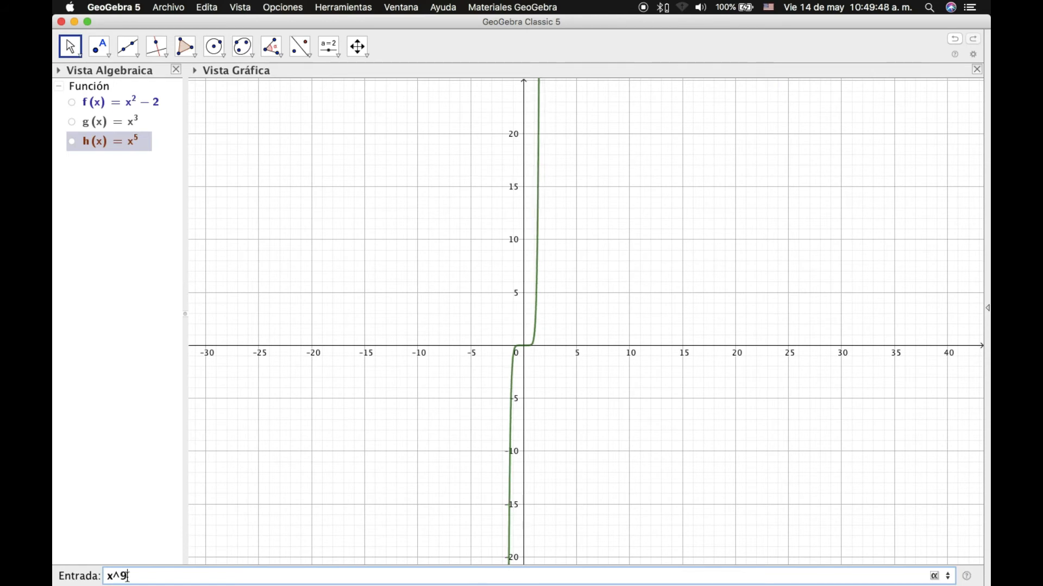
key("BackSpace")
type("11")
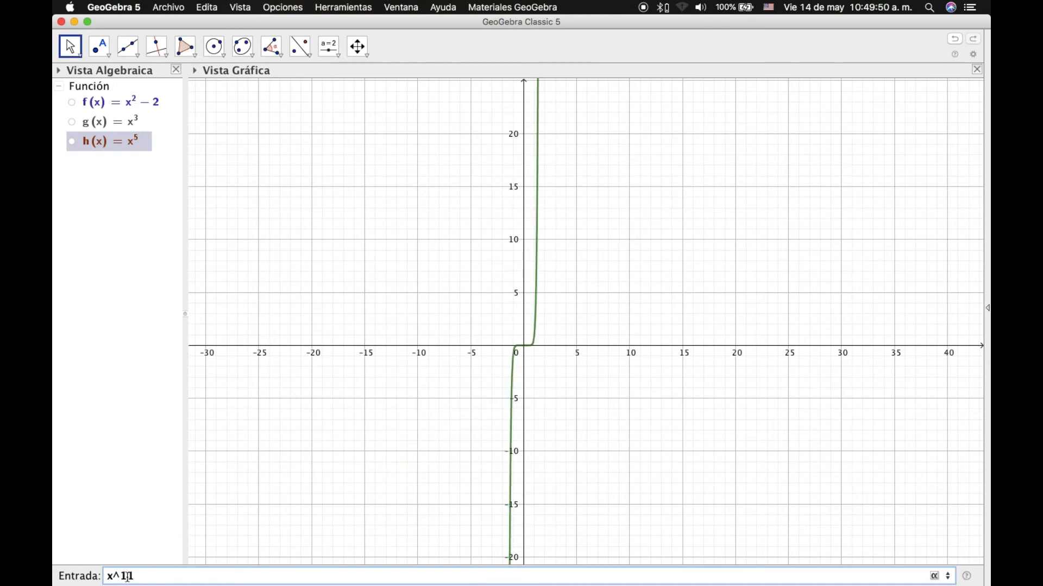
key("BackSpace")
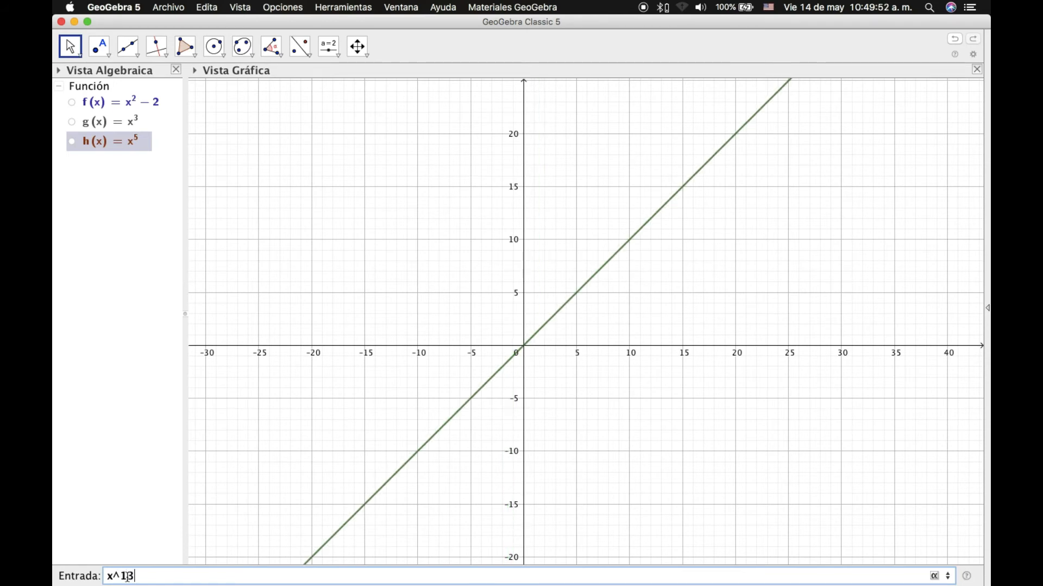
type("3")
key("BackSpace")
type("5")
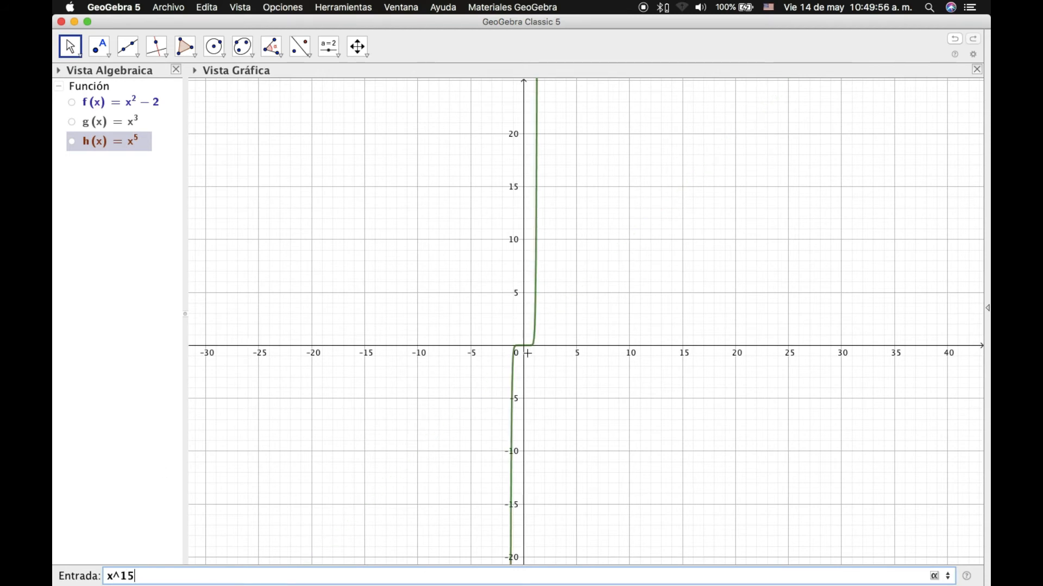
scroll(527, 353, "down", 3)
scroll(527, 354, "up", 14)
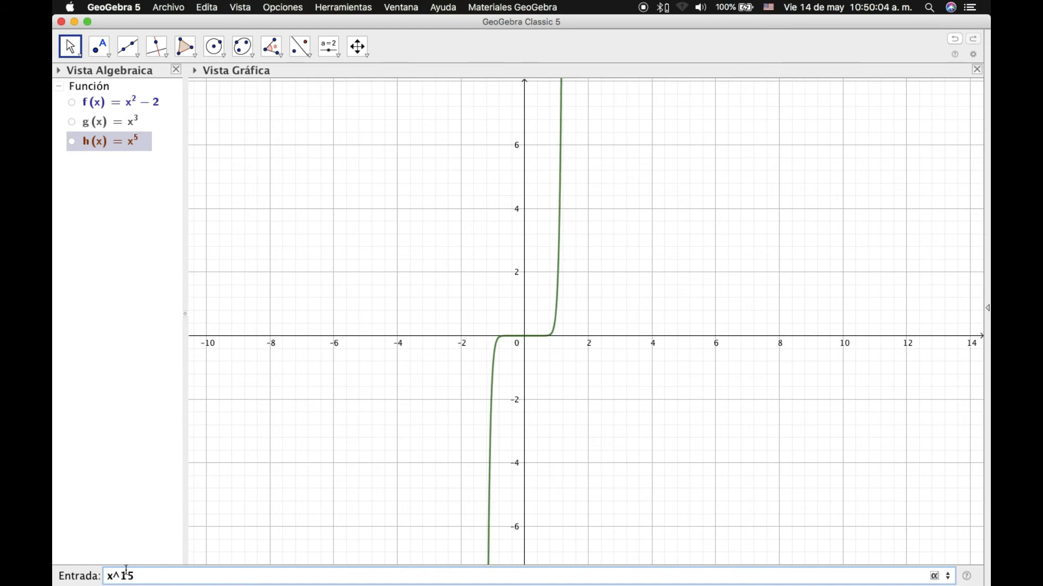
Preview the even powers x^2, x^4 and x^8.
key("BackSpace")
key("BackSpace")
type("2")
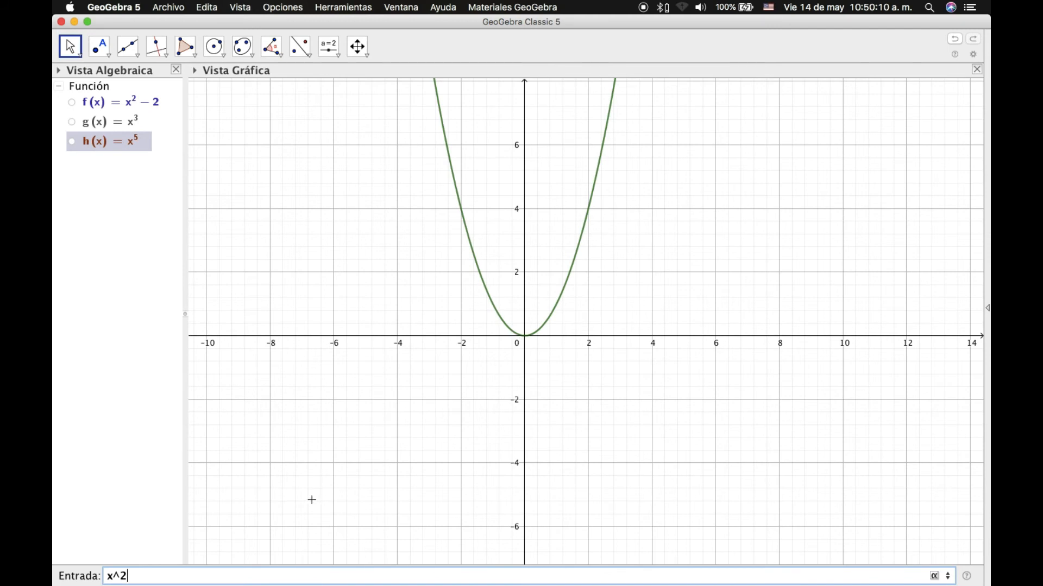
key("BackSpace")
type("4")
key("BackSpace")
type("8")
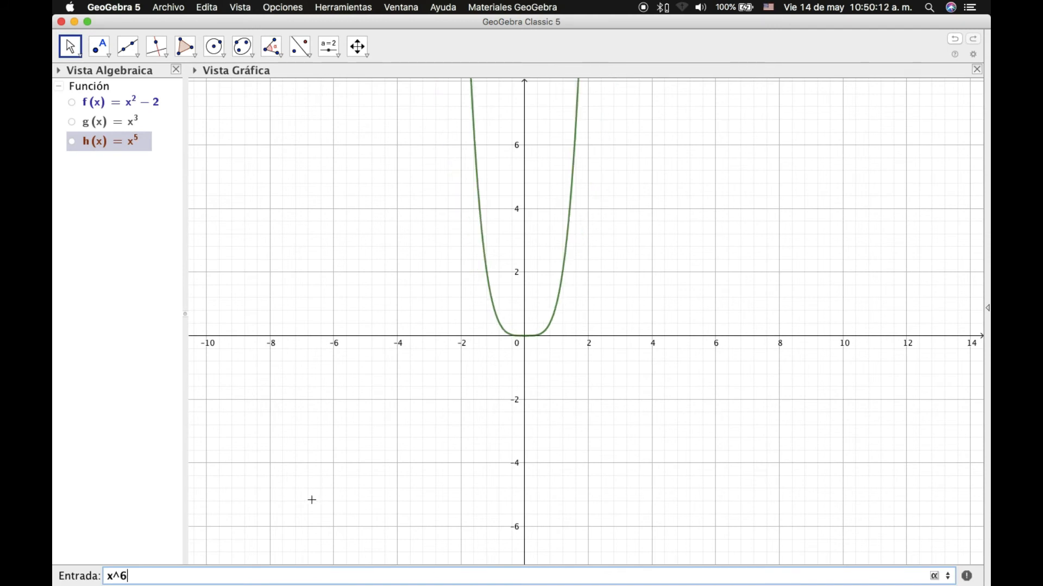
Preview x^10, x^11 and x^14, then clear the input line.
key("BackSpace")
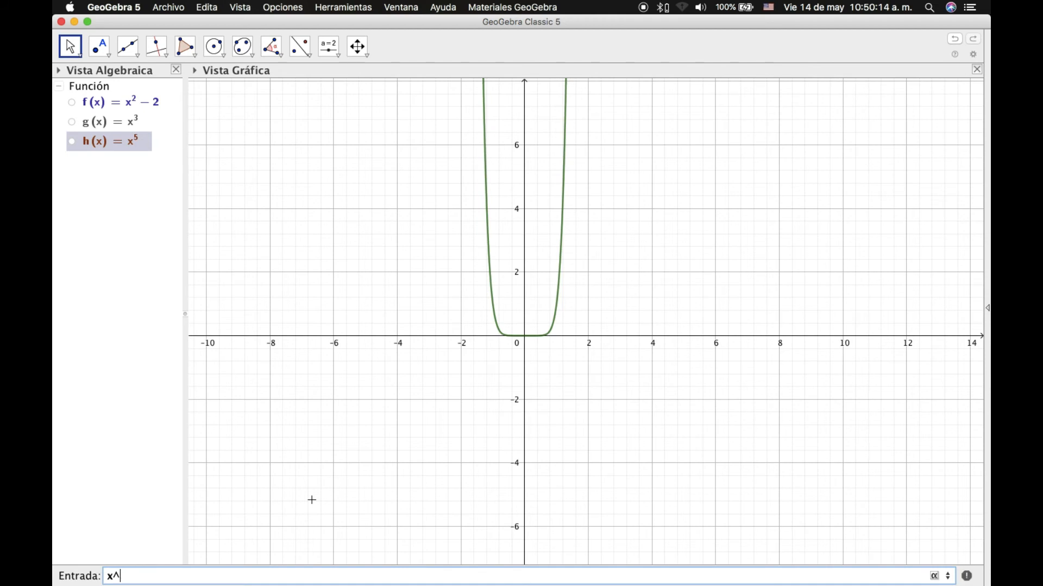
type("10")
key("BackSpace")
type("12")
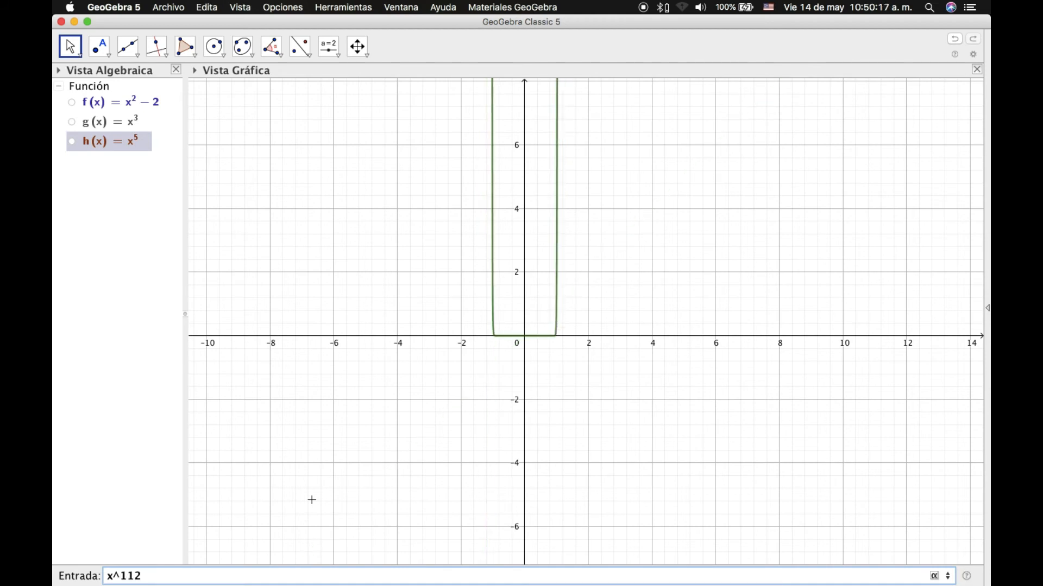
key("BackSpace")
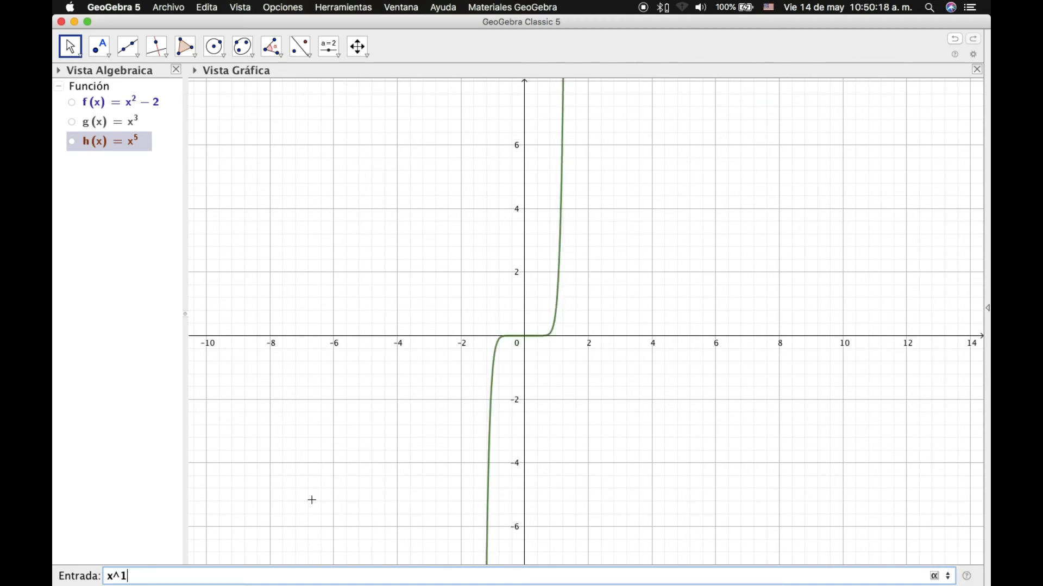
type("4")
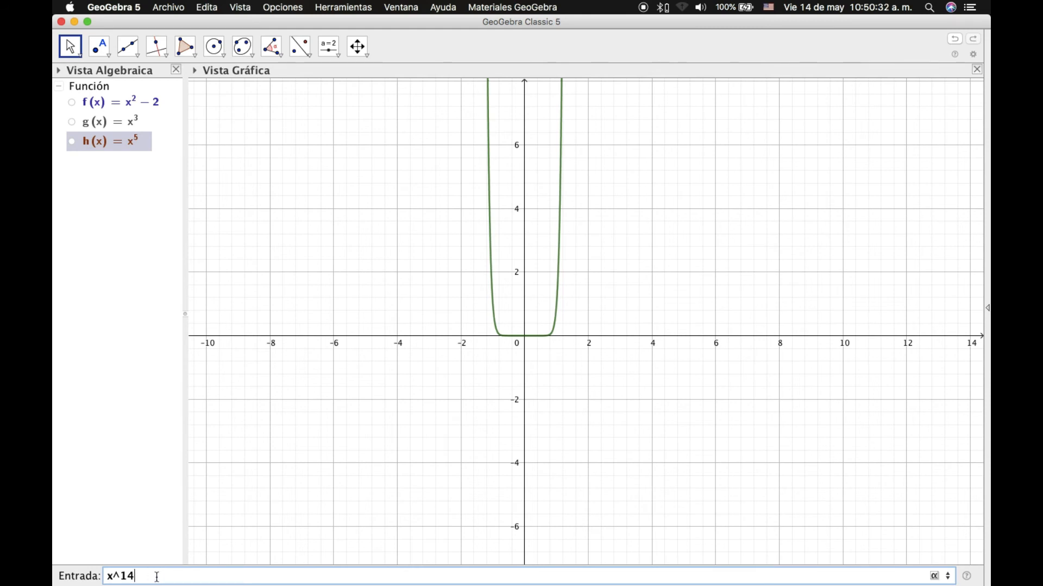
key("BackSpace")
key("BackSpace")
key("BackSpace")
key("BackSpace")
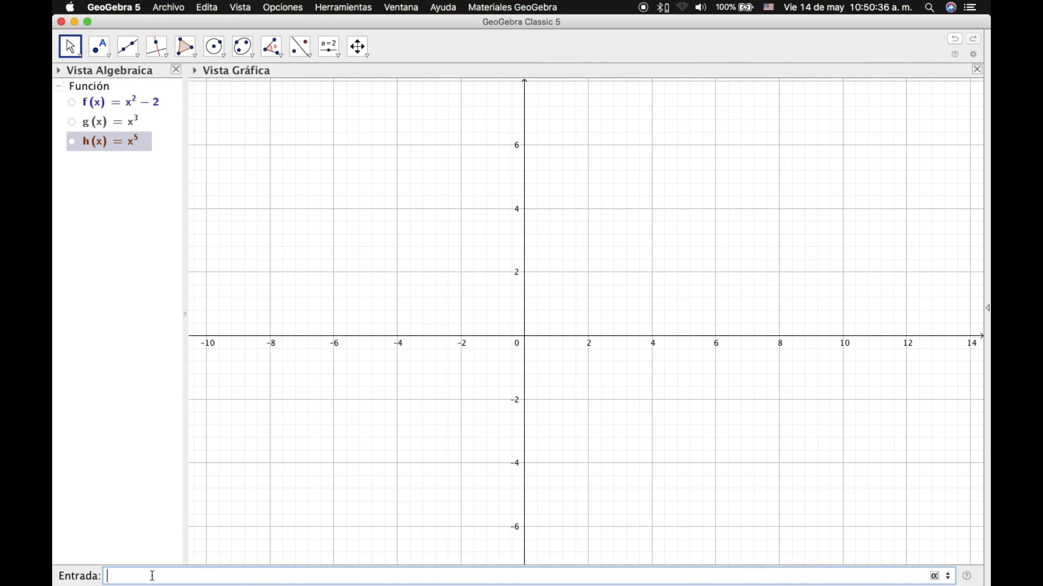
Enter sqrt(x) to create p(x)=√x.
type("sqrt(x")
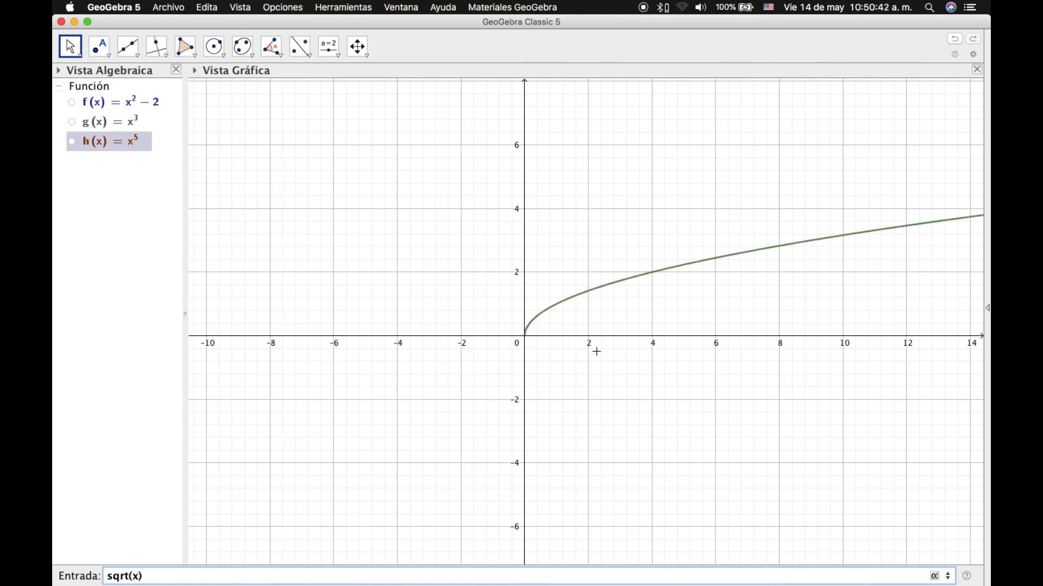
scroll(581, 354, "down", 3)
scroll(574, 354, "down", 7)
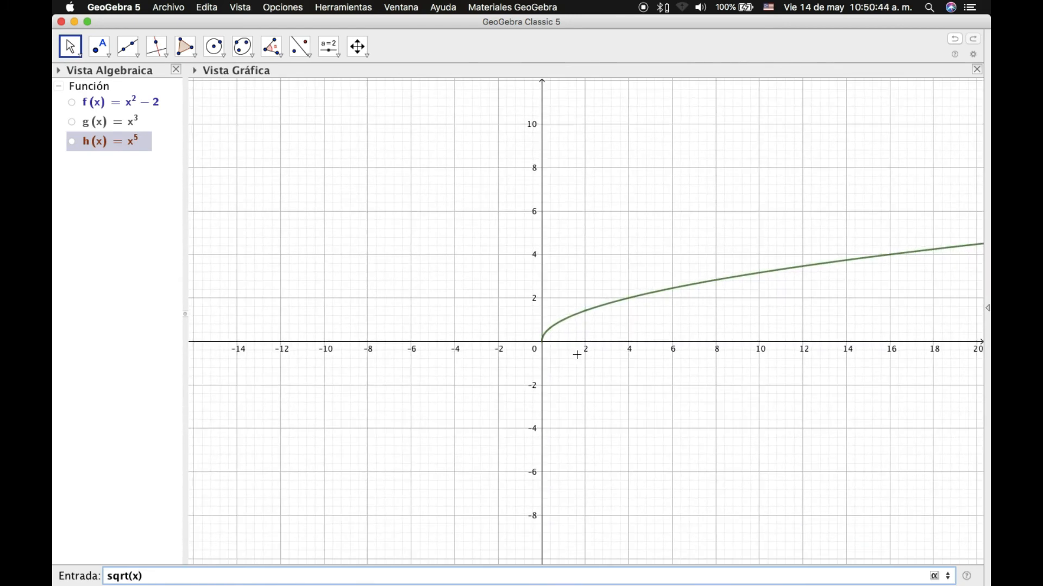
left_click_drag(621, 357, 484, 353)
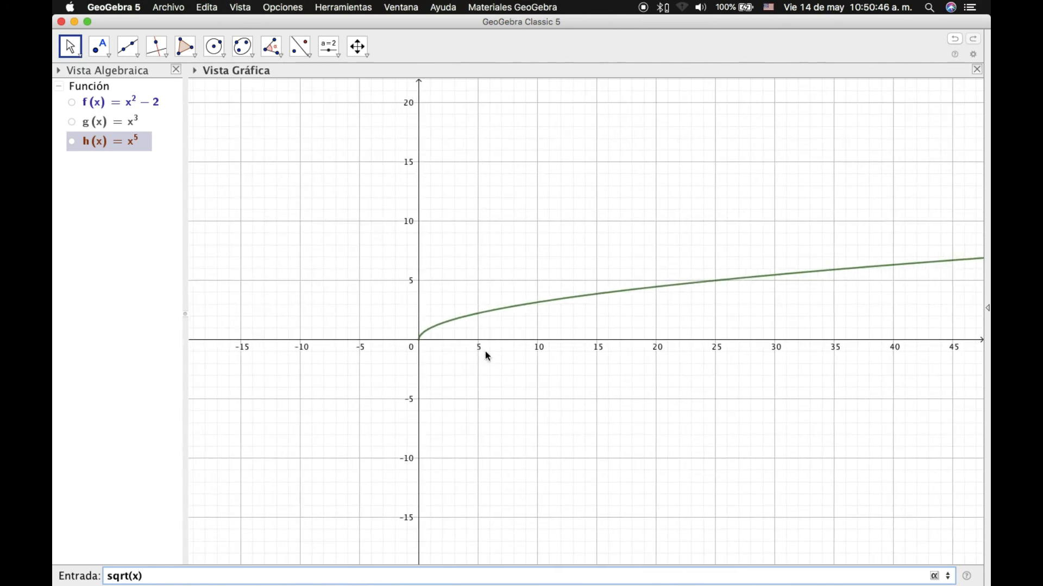
key("Return")
Zoom and pan the Graphics view to frame the square-root curve.
scroll(517, 361, "down", 4)
scroll(526, 346, "down", 3)
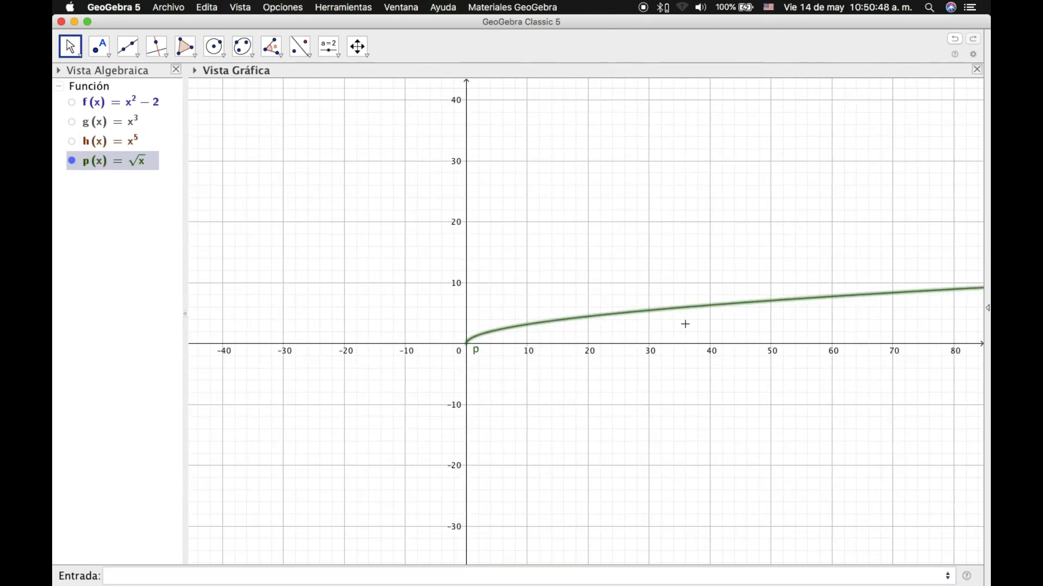
scroll(760, 329, "down", 10)
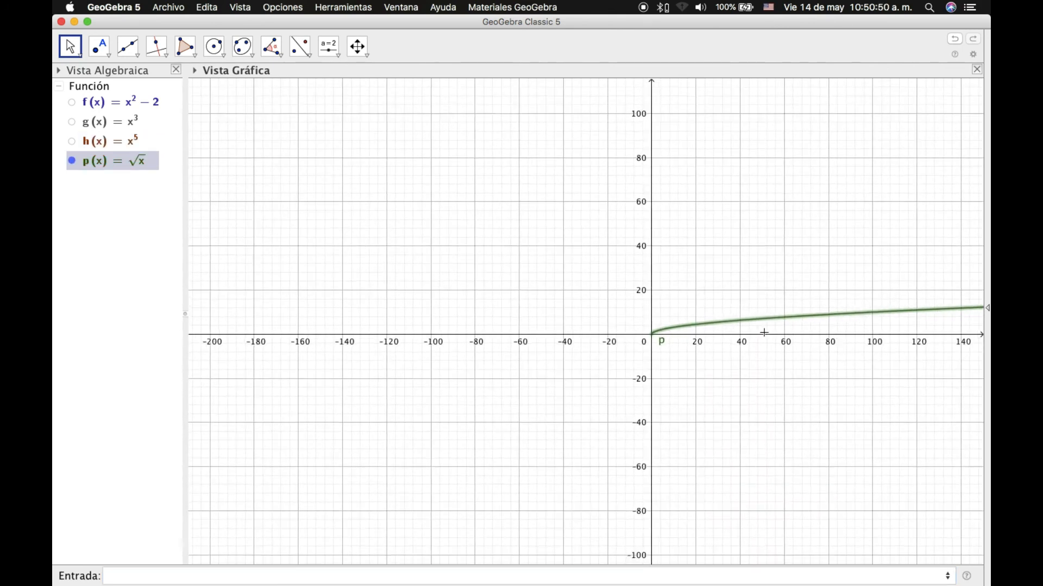
left_click_drag(757, 331, 530, 328)
scroll(451, 356, "up", 10)
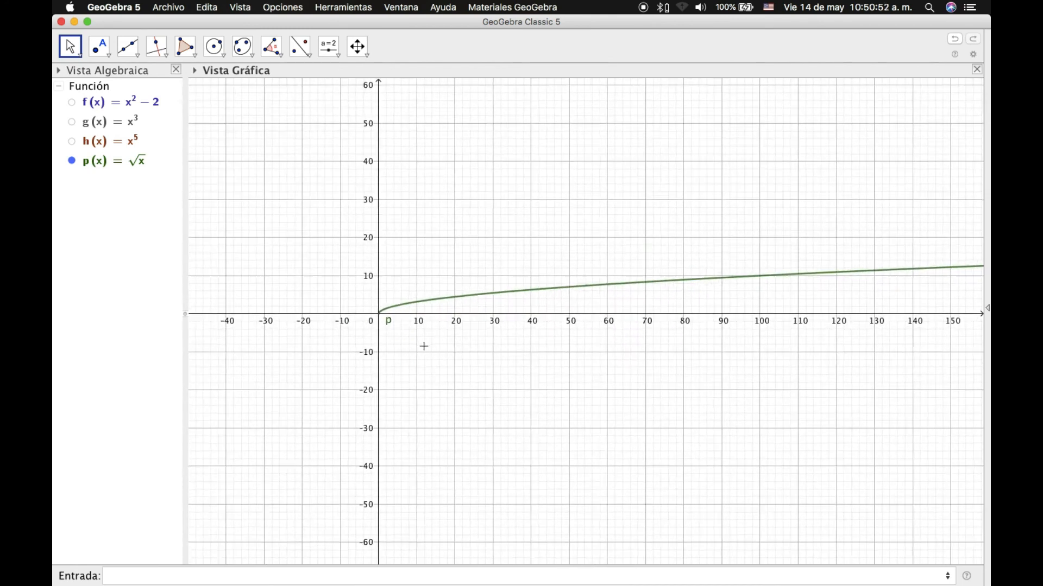
scroll(397, 324, "up", 3)
scroll(392, 317, "up", 4)
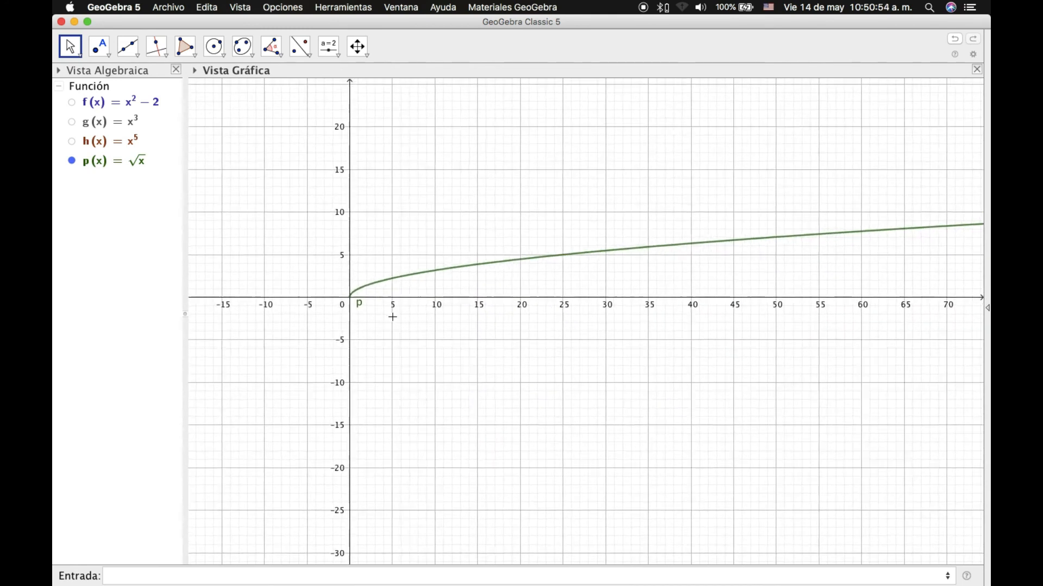
left_click_drag(382, 317, 485, 339)
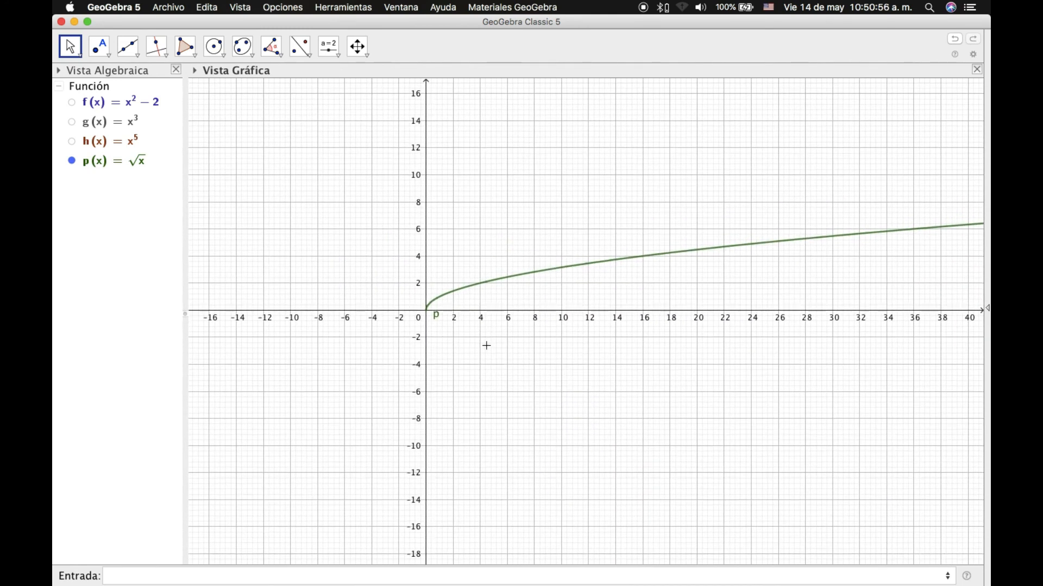
scroll(462, 350, "up", 5)
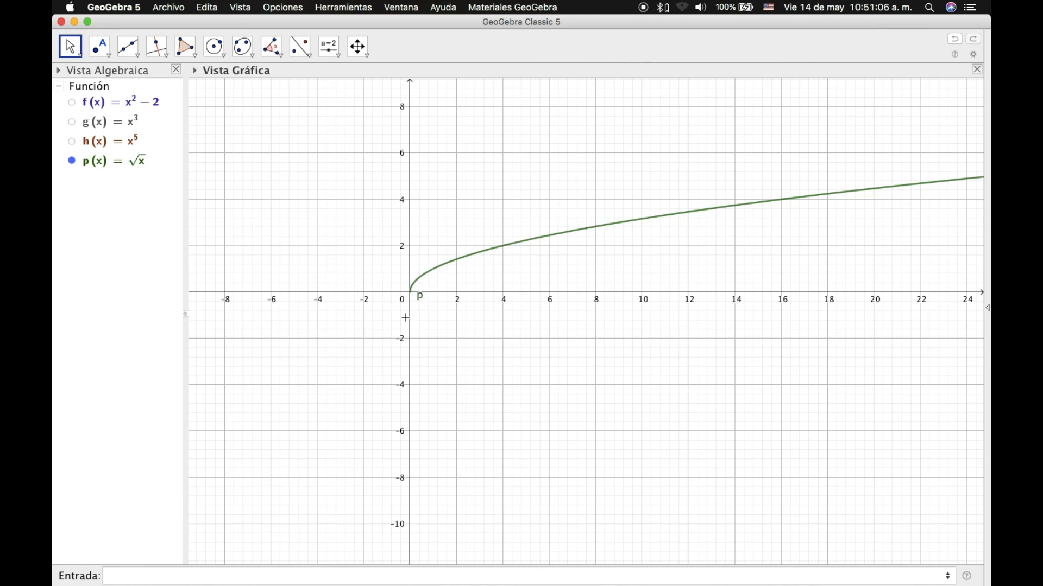
left_click(140, 577)
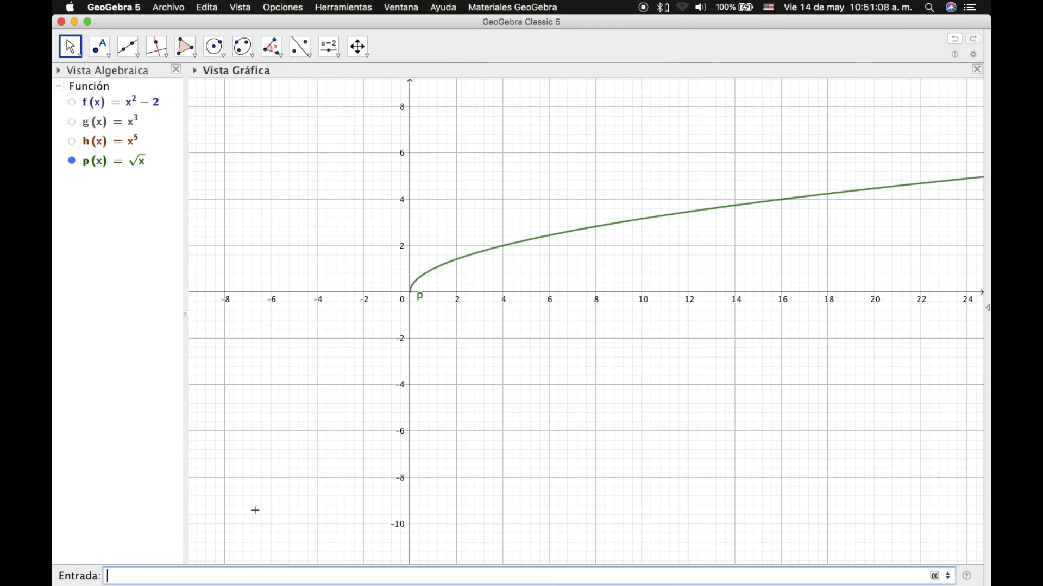